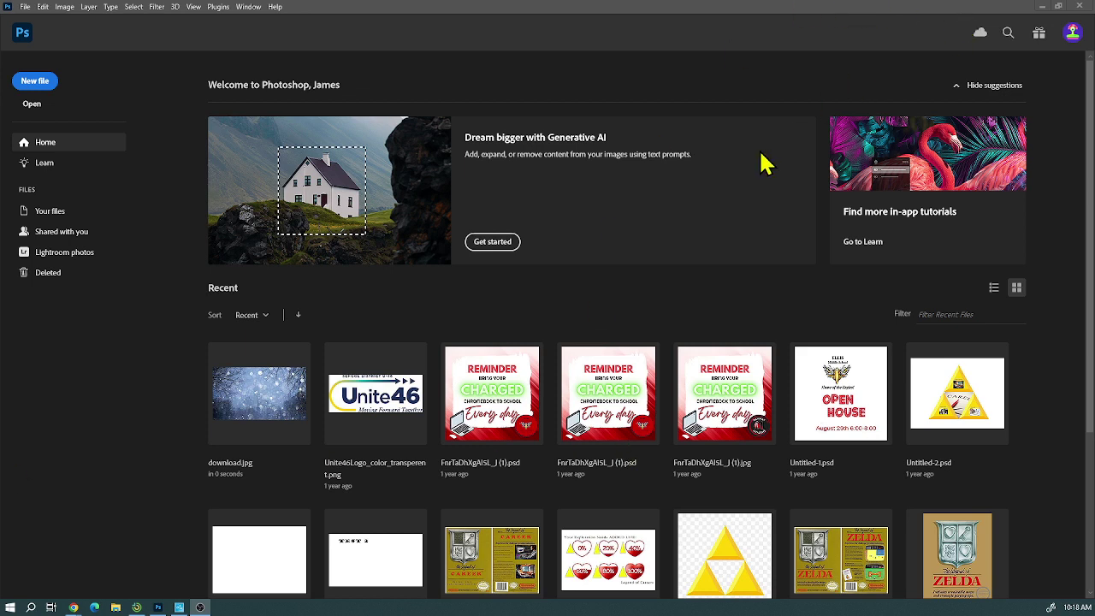
Minimise Photoshop to reveal the Google Images 'snow' results in Chrome.
{"action": "left_click", "coordinate": [1044, 6]}
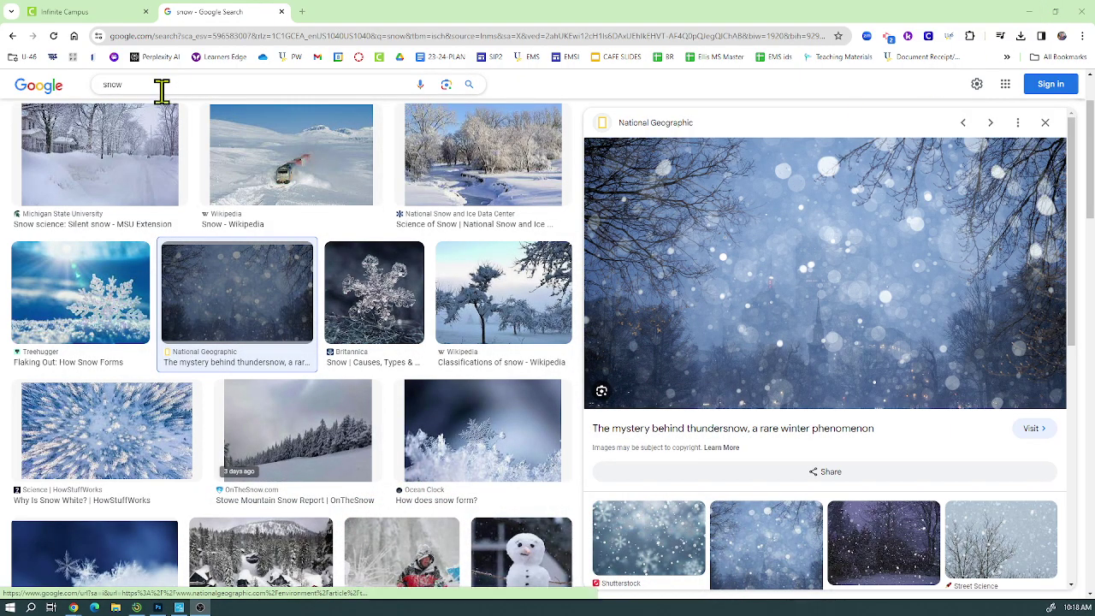
Rerun the 'snow' image search and preview the snowflake close-up photo.
{"action": "double_click", "coordinate": [112, 85]}
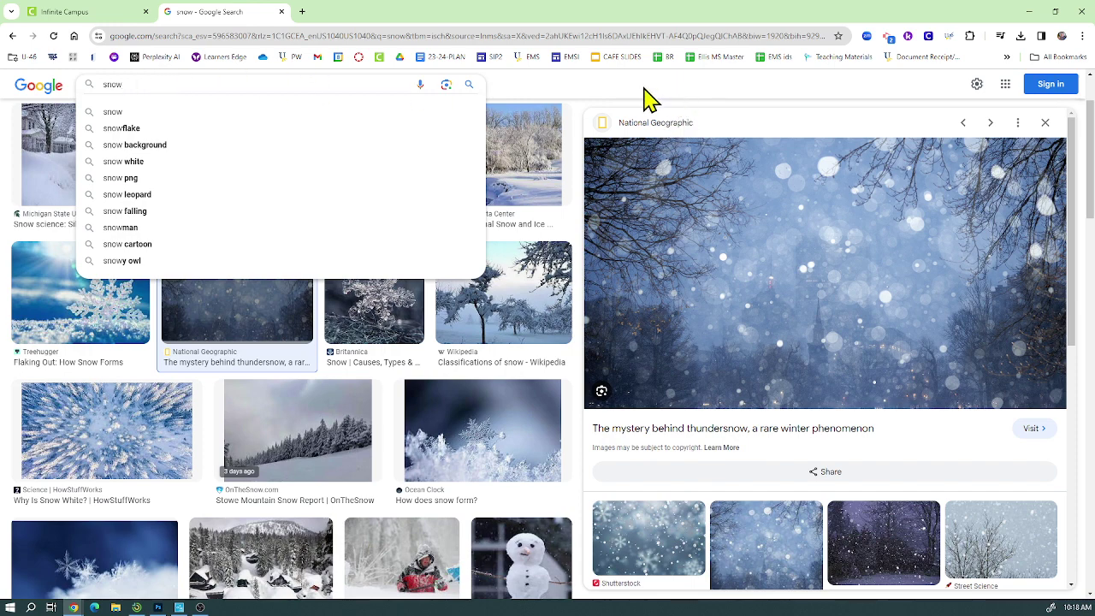
{"action": "key", "text": "Return"}
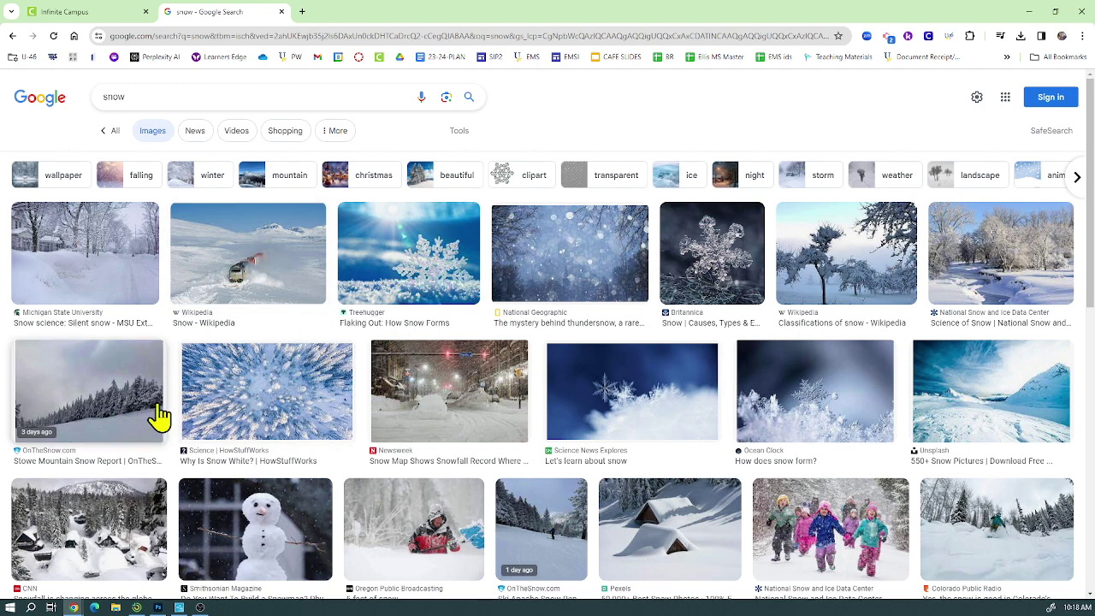
{"action": "left_click", "coordinate": [631, 409]}
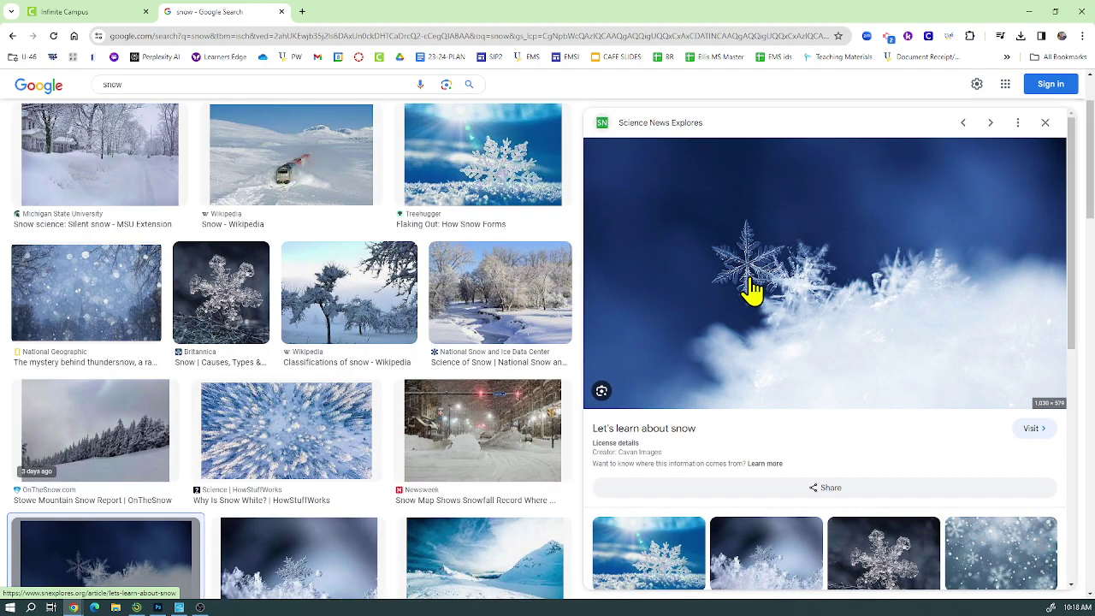
Save the snowflake photo to the Desktop as 1030_LL_snow.jpg and return to Photoshop.
{"action": "right_click", "coordinate": [764, 255]}
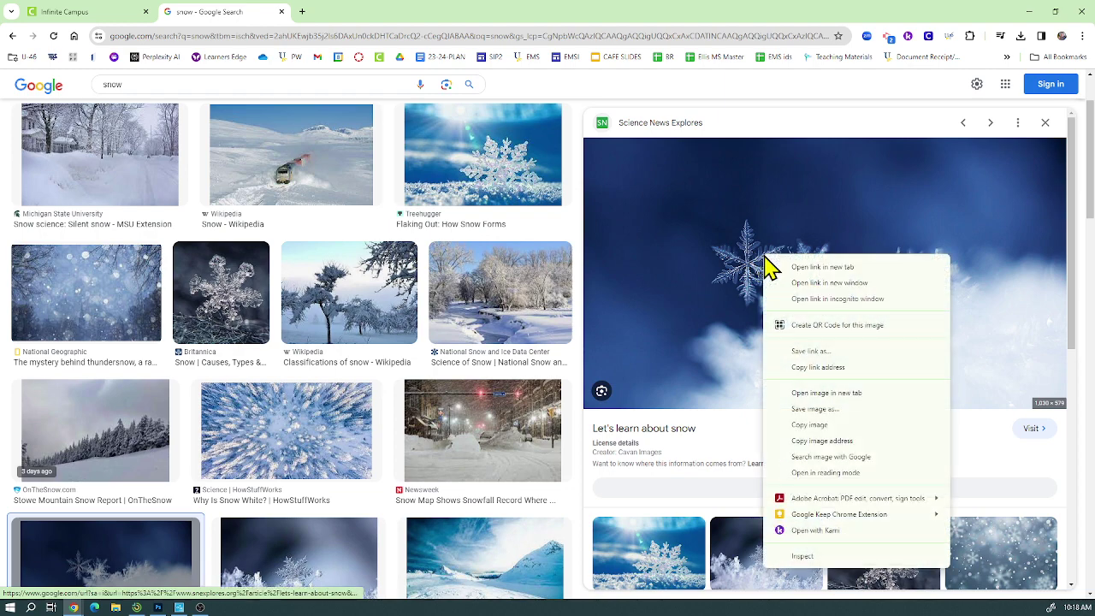
{"action": "left_click", "coordinate": [815, 409]}
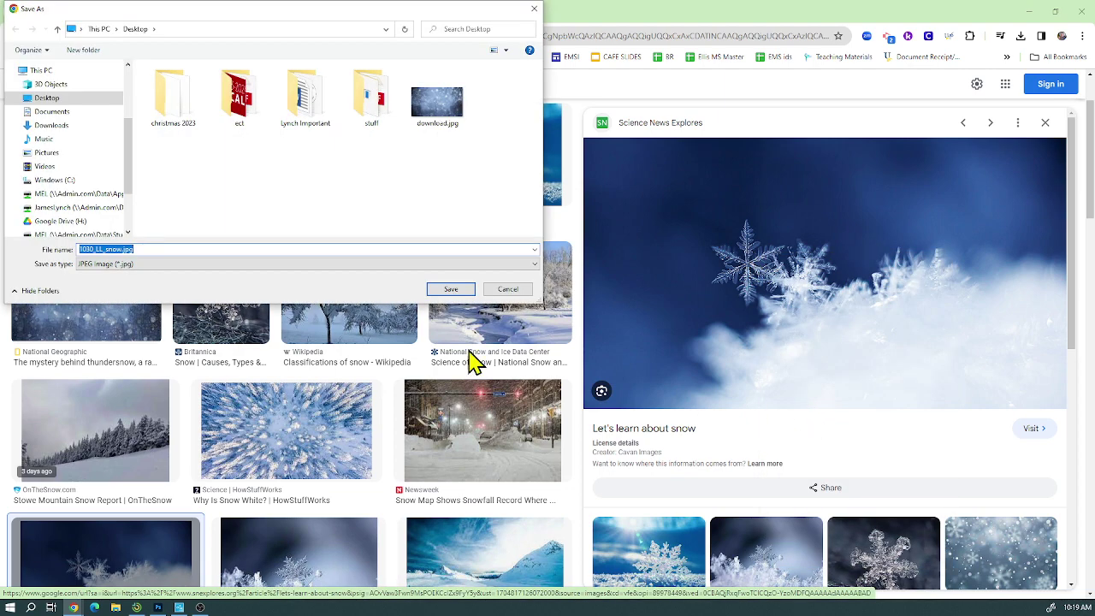
{"action": "left_click", "coordinate": [58, 97]}
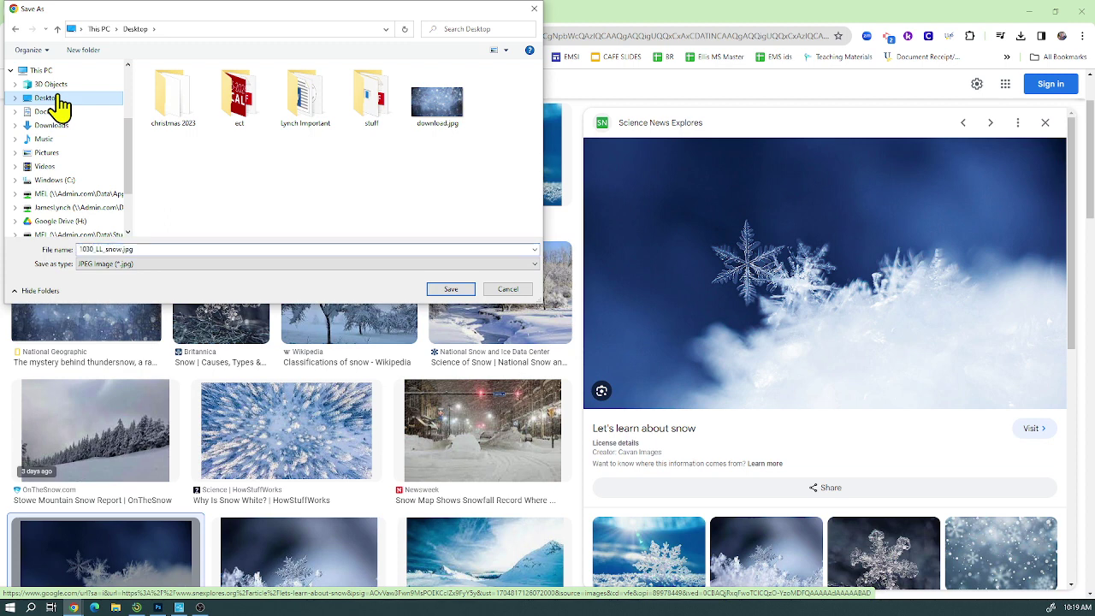
{"action": "left_click", "coordinate": [450, 291]}
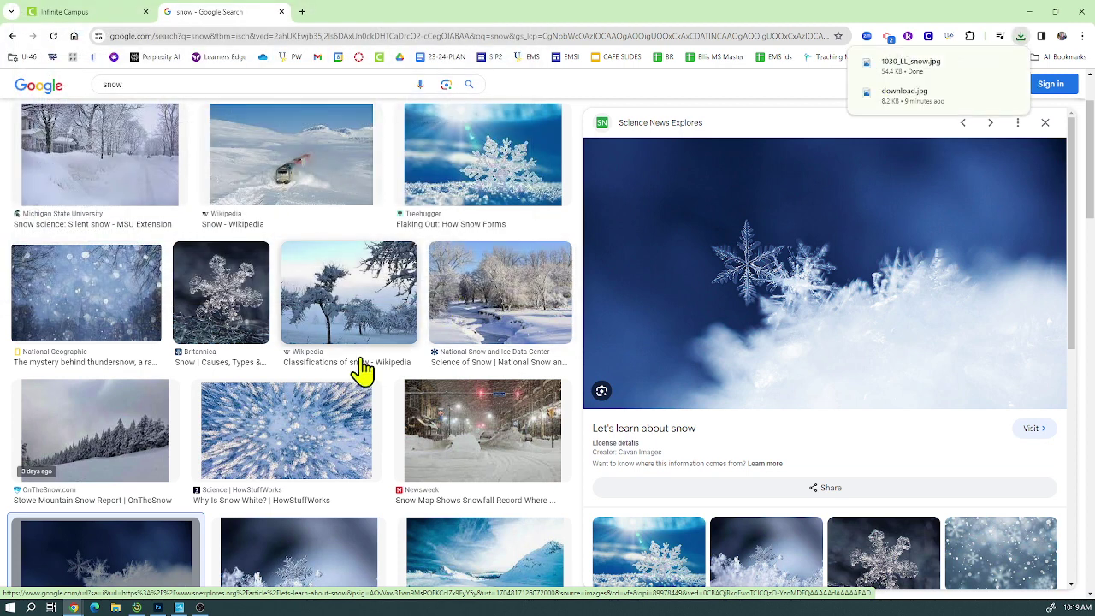
{"action": "left_click", "coordinate": [158, 609]}
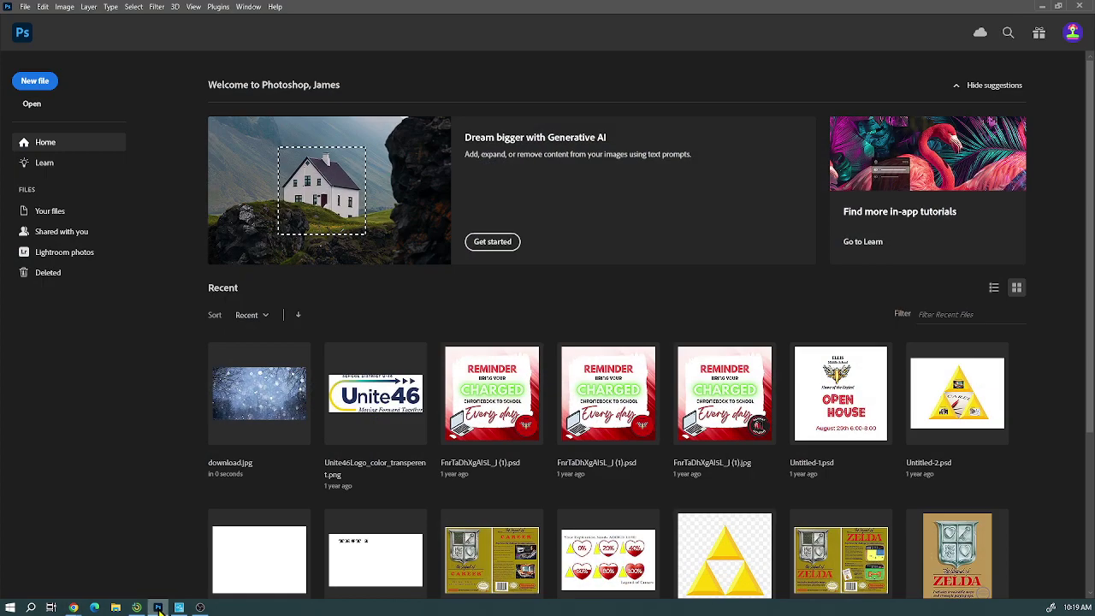
Open 1030_LL_snow.jpg from the Desktop through File > Open.
{"action": "left_click", "coordinate": [26, 6]}
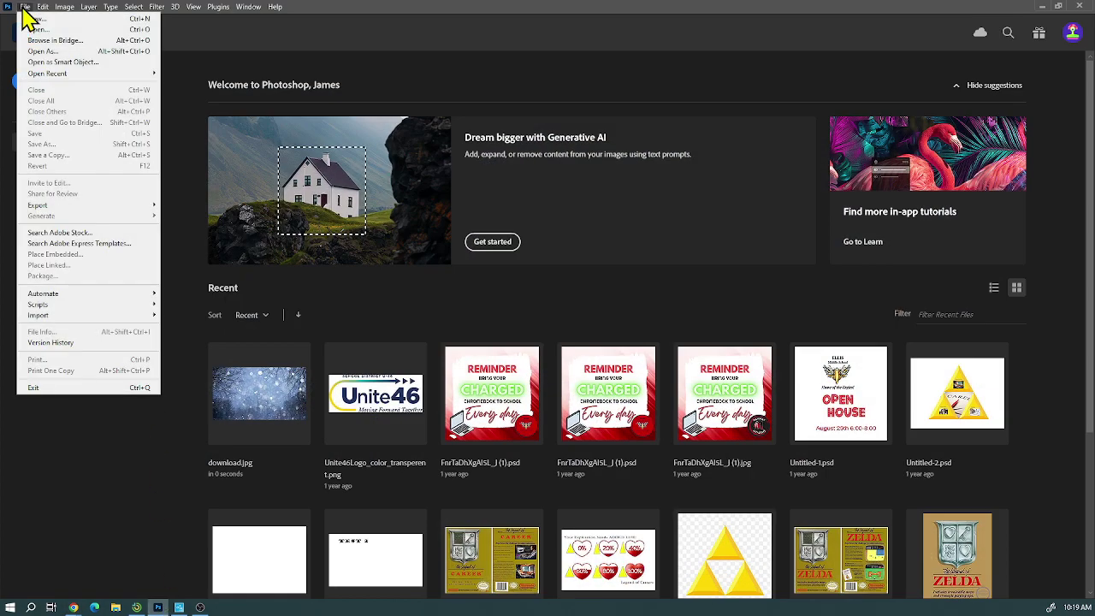
{"action": "left_click", "coordinate": [39, 29]}
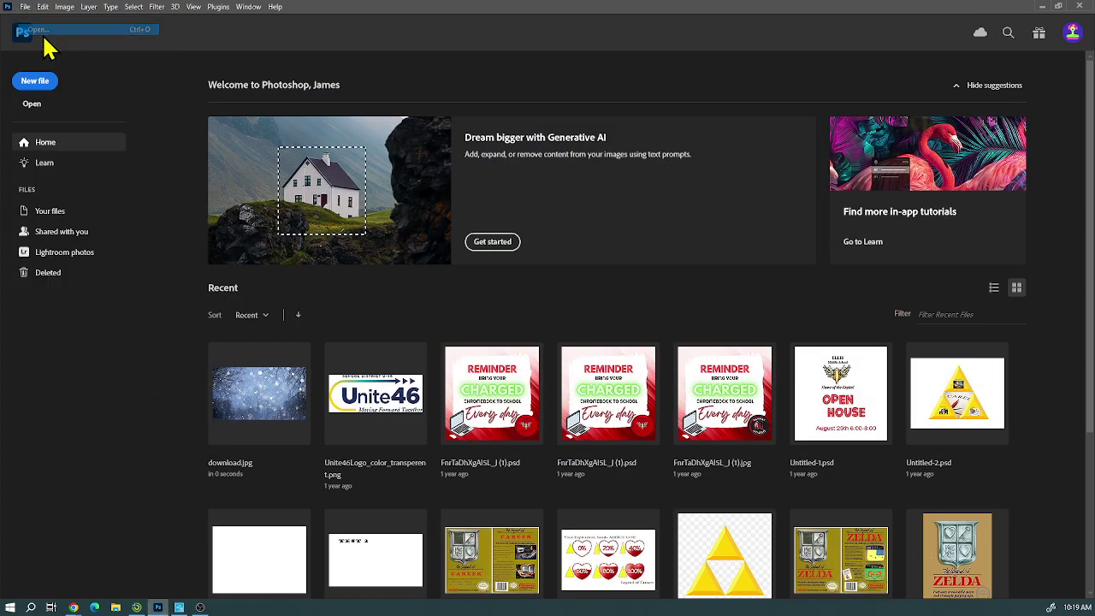
{"action": "double_click", "coordinate": [137, 188]}
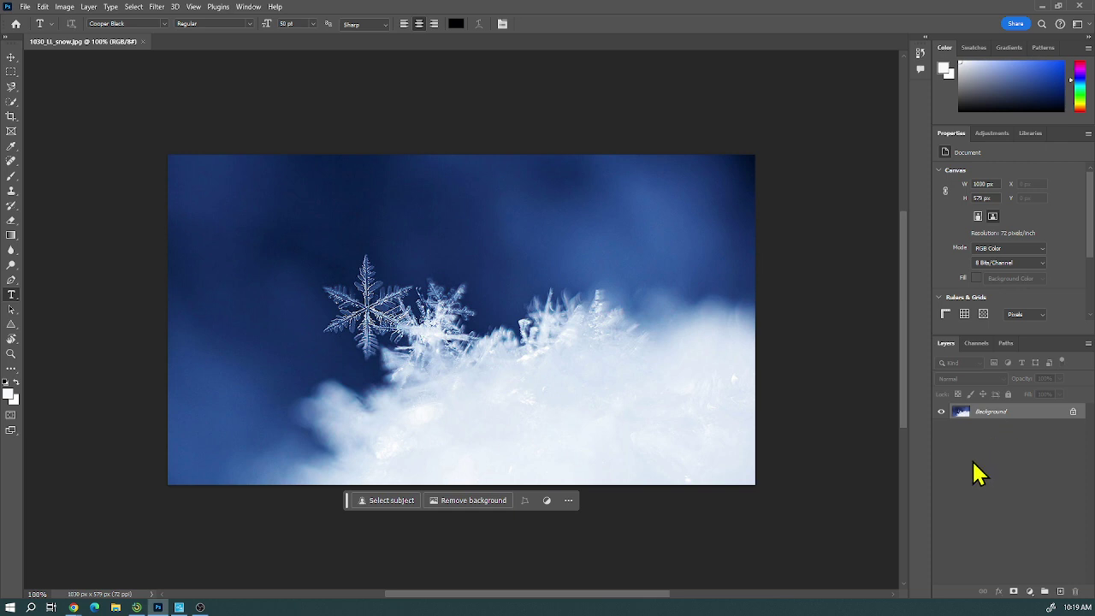
Duplicate the snowflake Background layer as Background copy.
{"action": "right_click", "coordinate": [992, 413]}
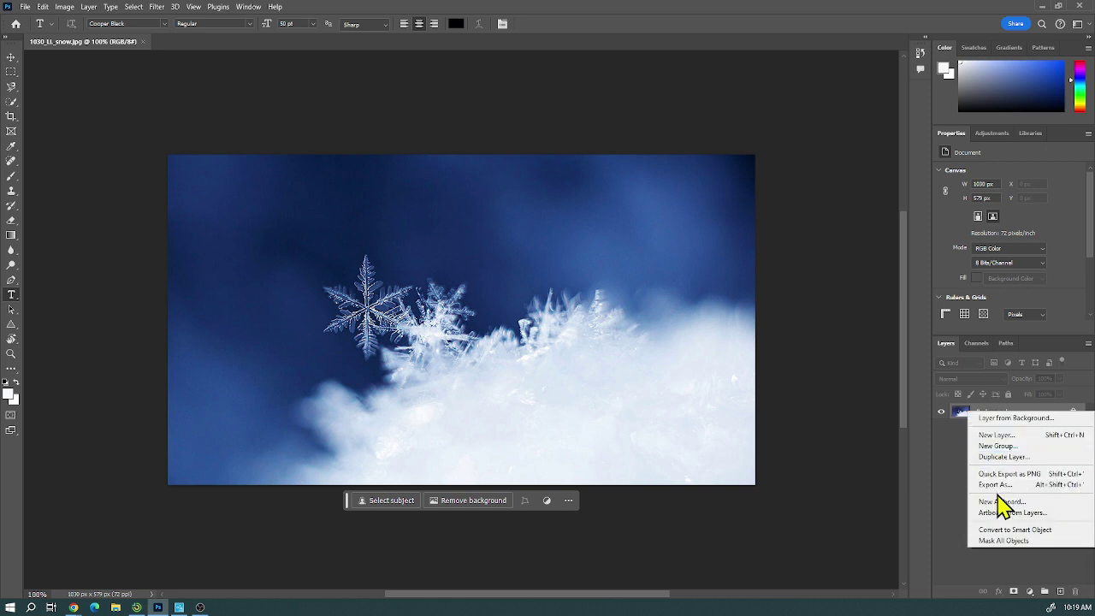
{"action": "left_click", "coordinate": [1002, 457]}
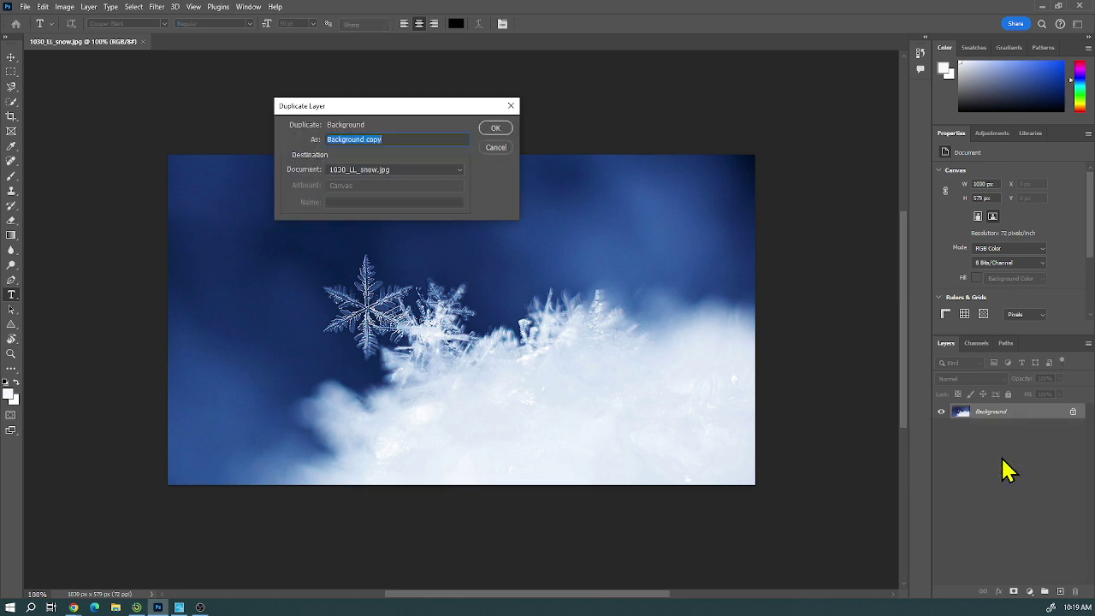
{"action": "left_click", "coordinate": [498, 128]}
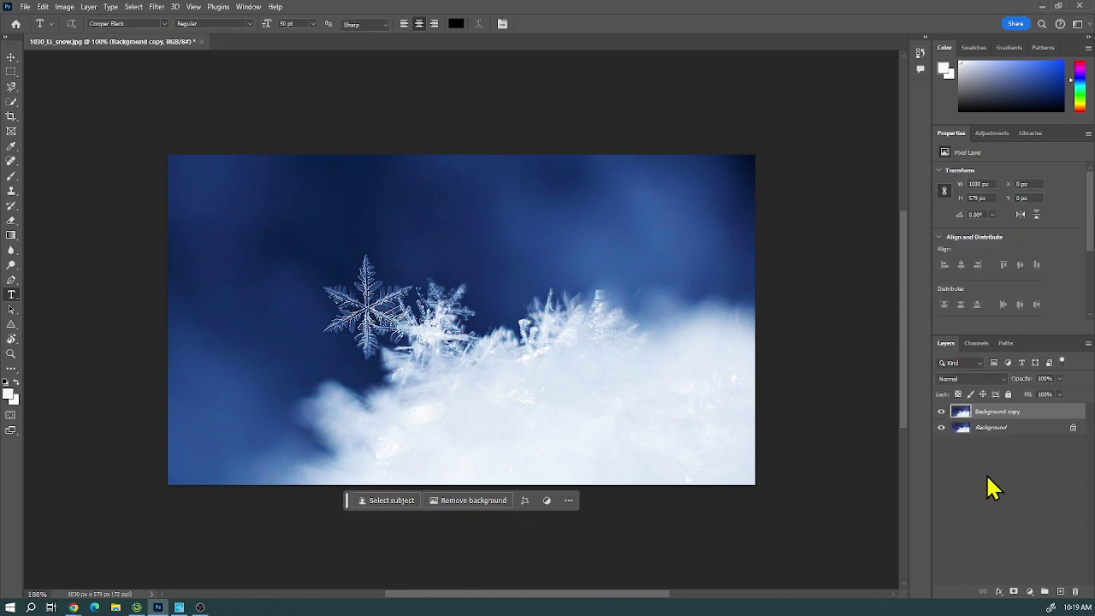
{"action": "left_click", "coordinate": [1030, 592]}
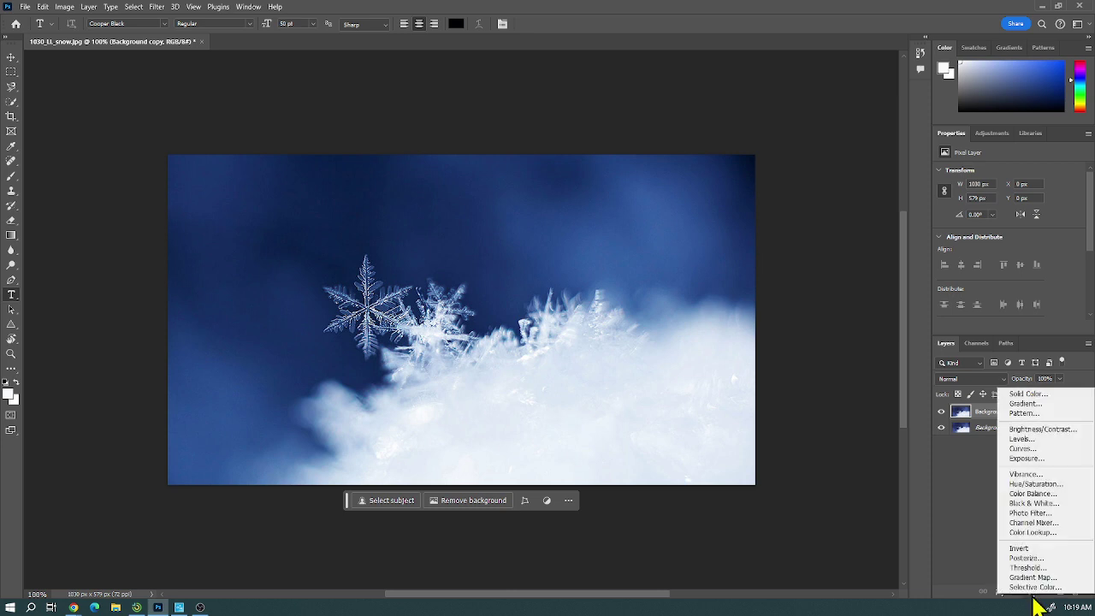
Add a 000206 near-black Solid Color fill layer and move Background copy above it.
{"action": "left_click", "coordinate": [1028, 394]}
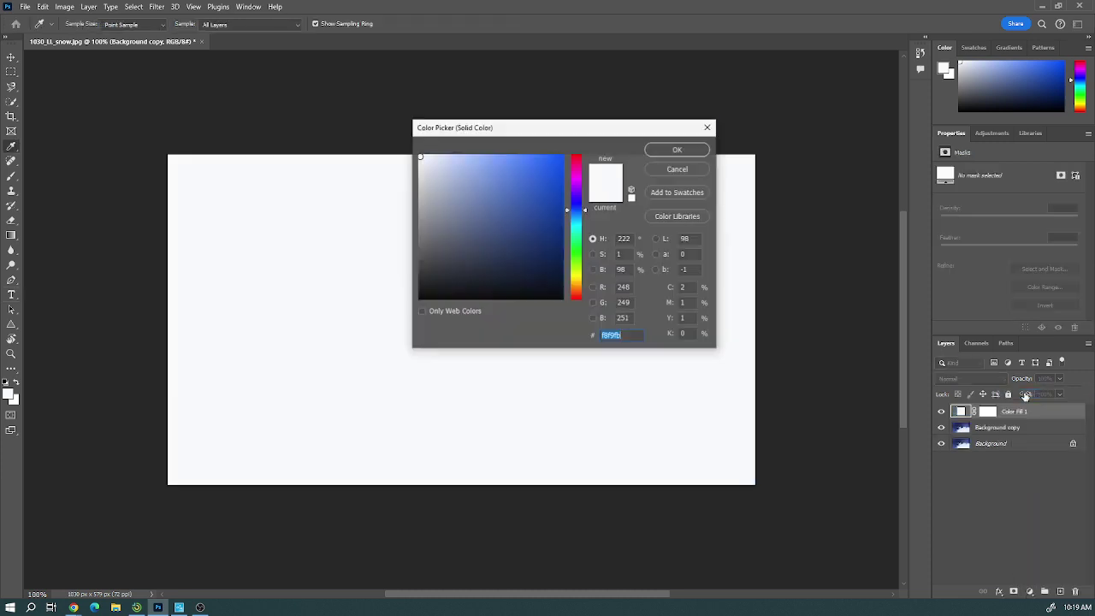
{"action": "left_click", "coordinate": [557, 296]}
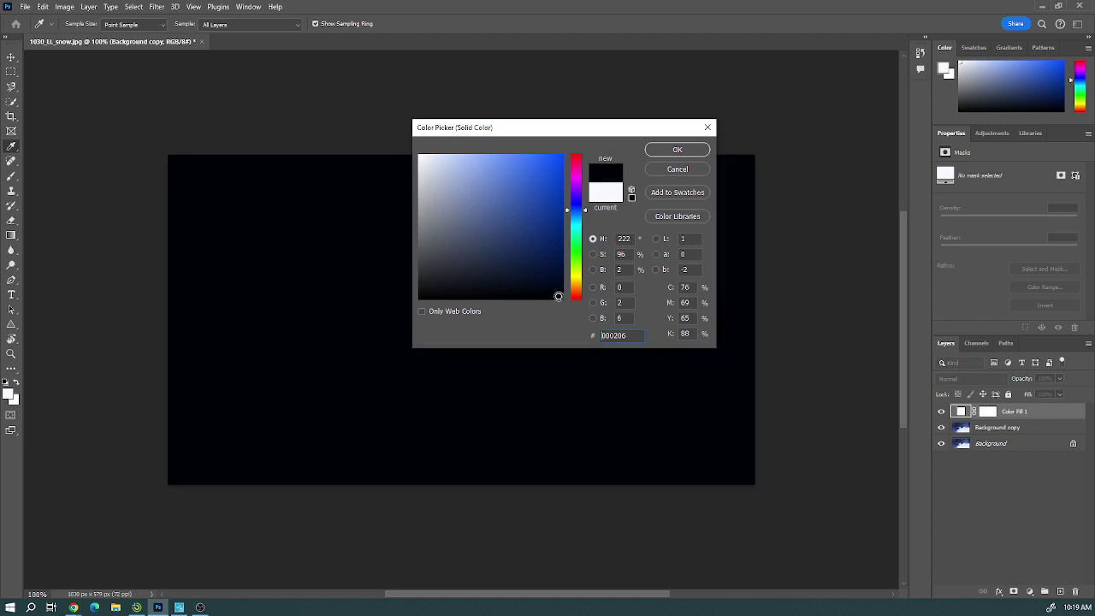
{"action": "left_click", "coordinate": [676, 150]}
{"action": "key", "text": "t"}
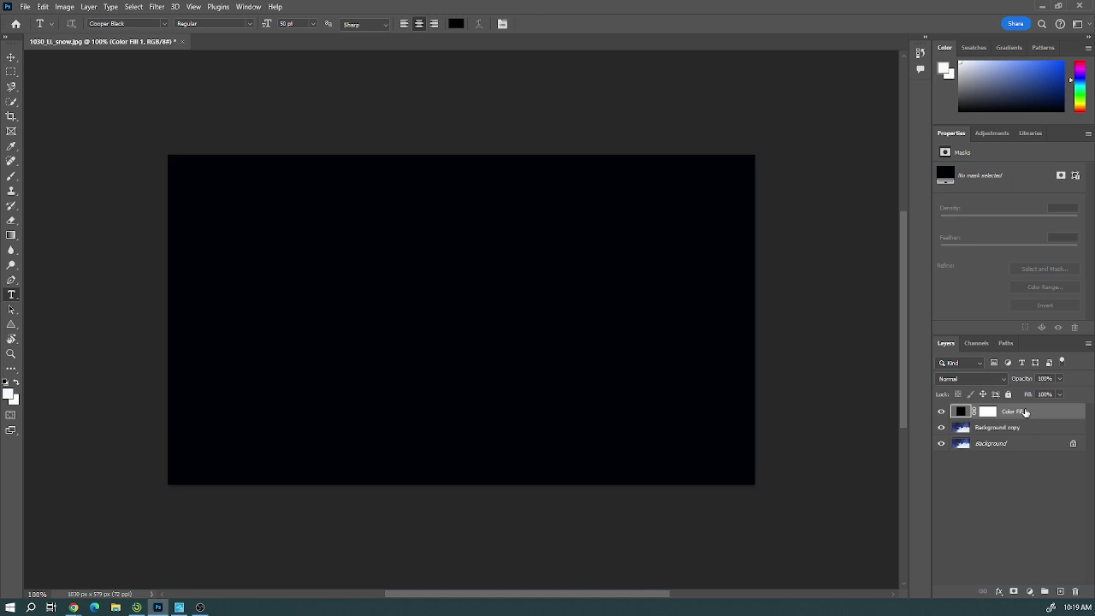
{"action": "left_click_drag", "start_coordinate": [1005, 435], "coordinate": [1012, 411]}
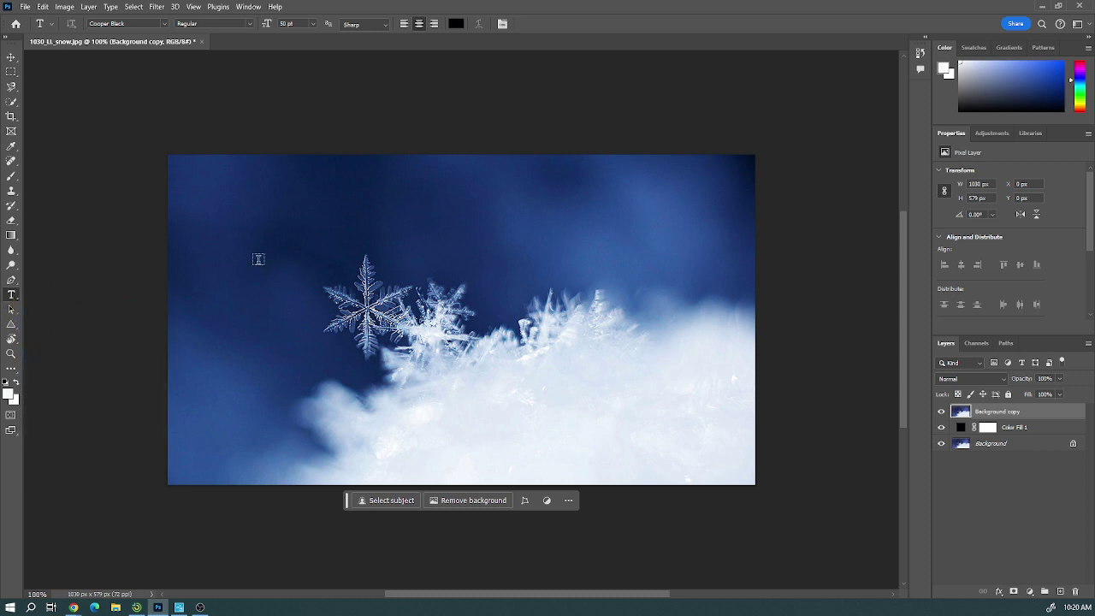
Type SNOW in a text box across the photo and set it to 150 pt.
{"action": "left_click_drag", "start_coordinate": [279, 261], "coordinate": [665, 421]}
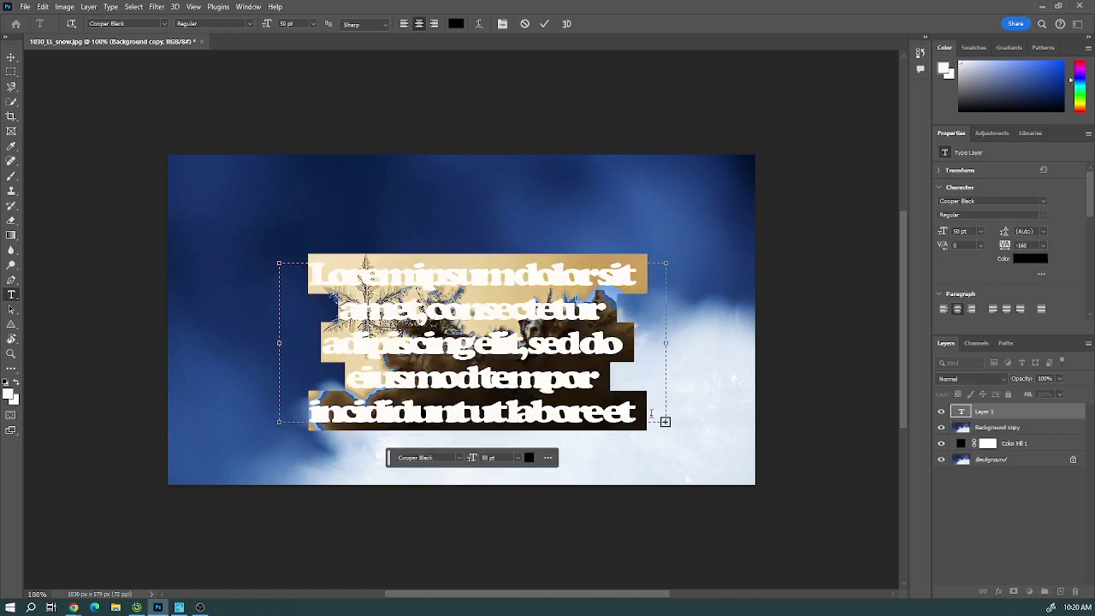
{"action": "type", "text": "SN"}
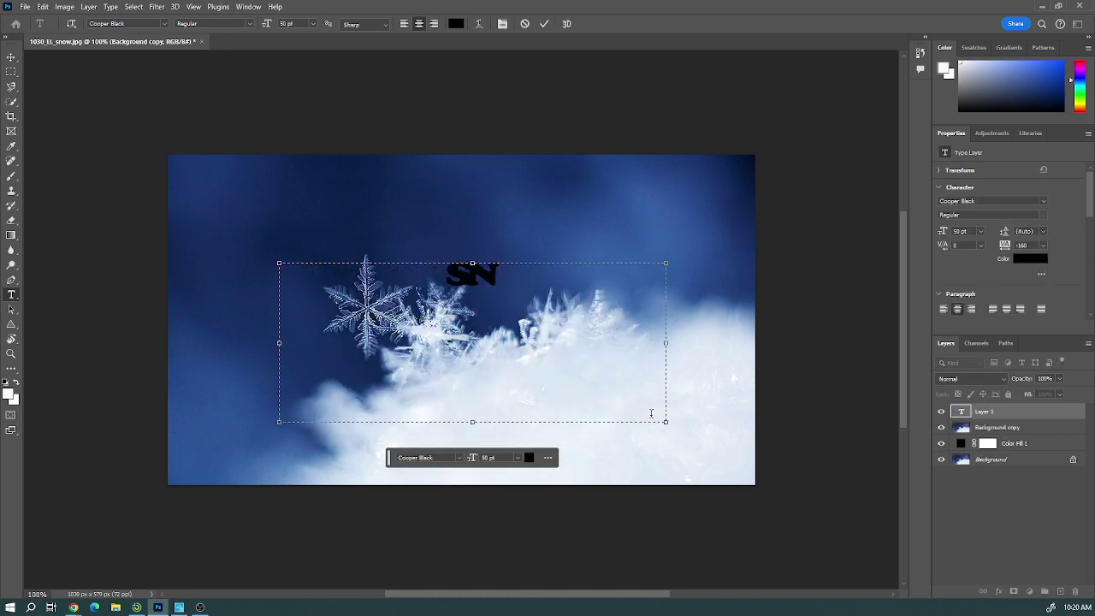
{"action": "type", "text": "OW"}
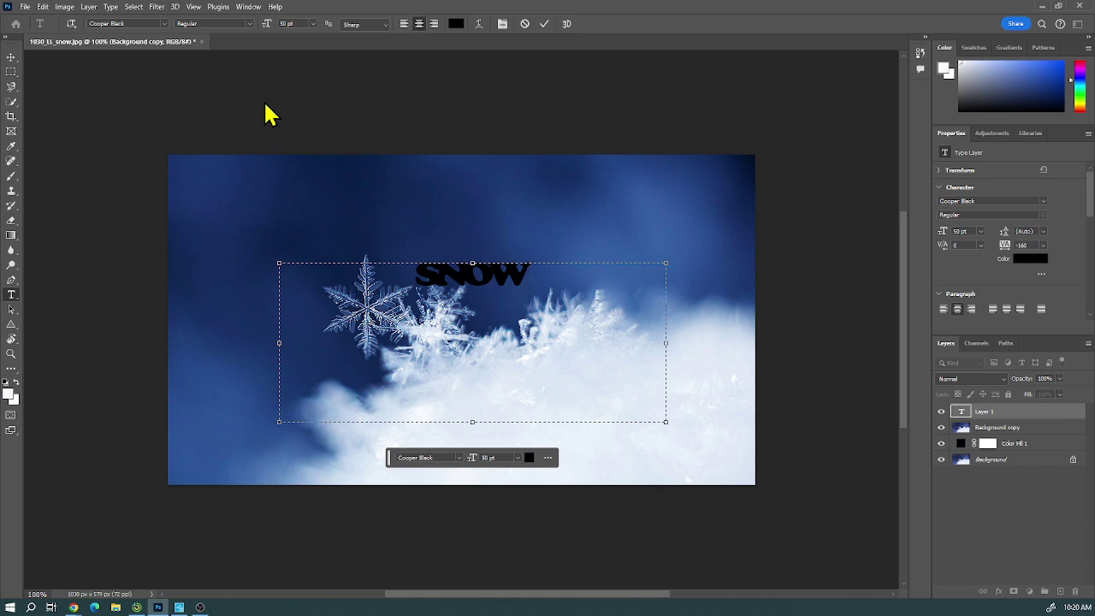
{"action": "left_click", "coordinate": [314, 24]}
{"action": "left_click", "coordinate": [300, 178]}
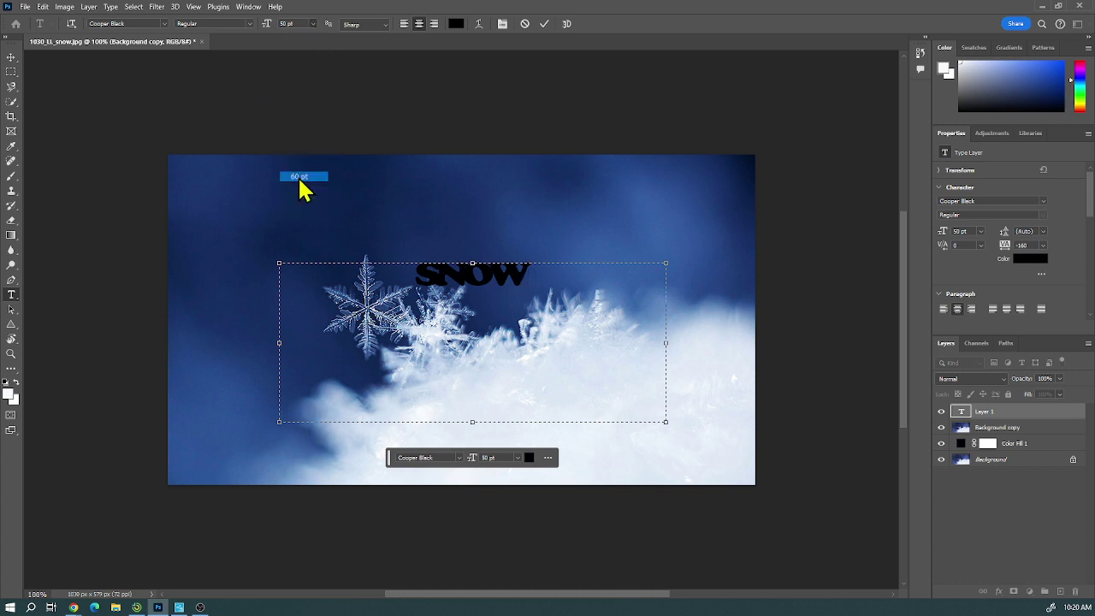
{"action": "left_click", "coordinate": [313, 24]}
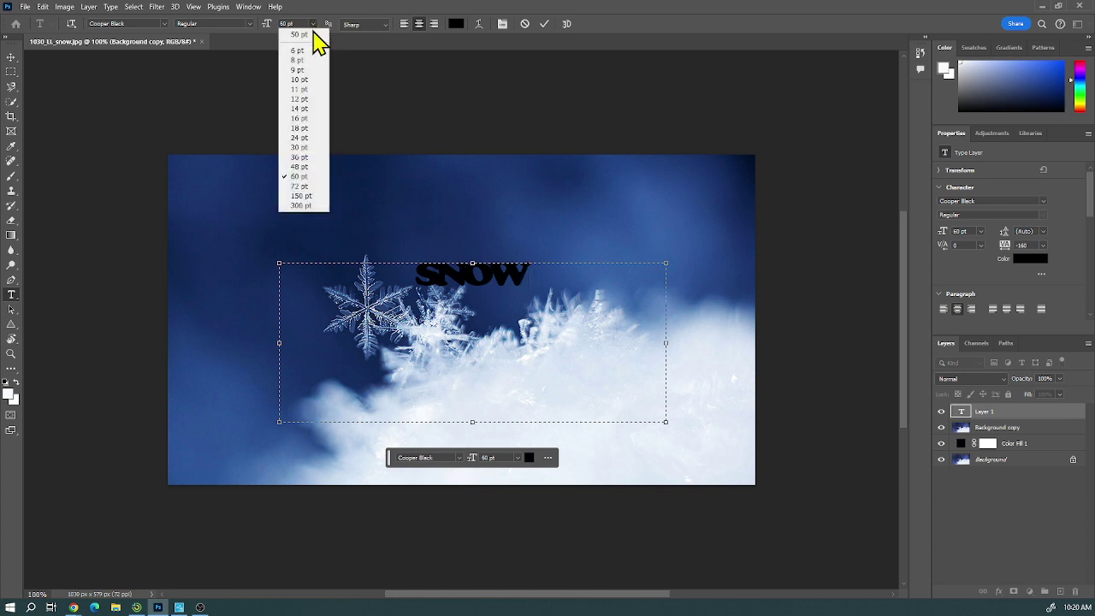
{"action": "left_click", "coordinate": [306, 197]}
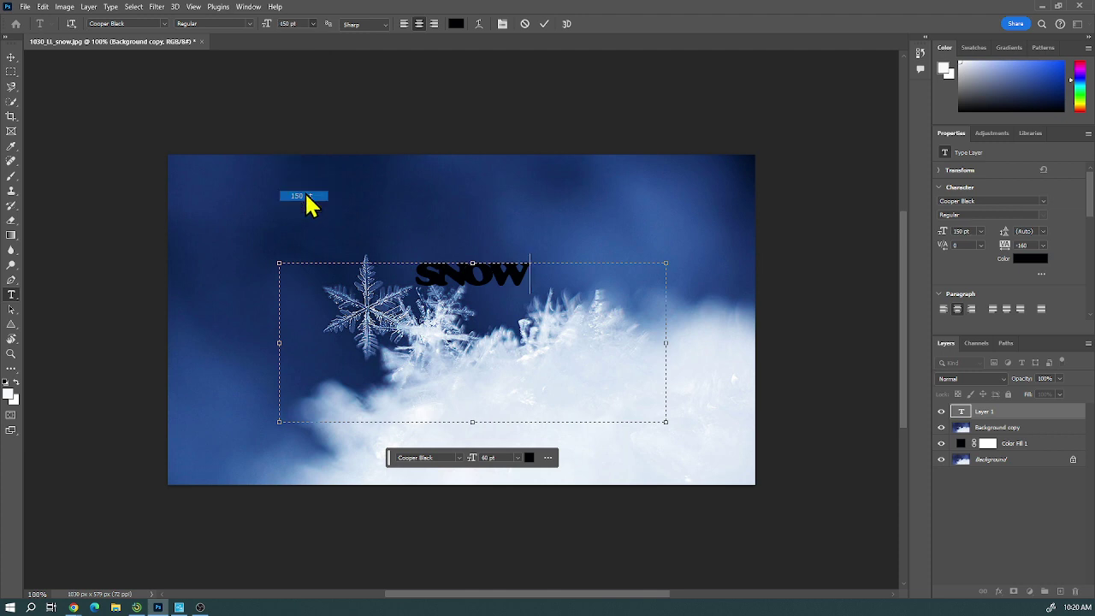
Reselect the SNOW letters and apply 150 pt in the Bauhaus 93 typeface.
{"action": "double_click", "coordinate": [493, 276]}
{"action": "left_click", "coordinate": [314, 25]}
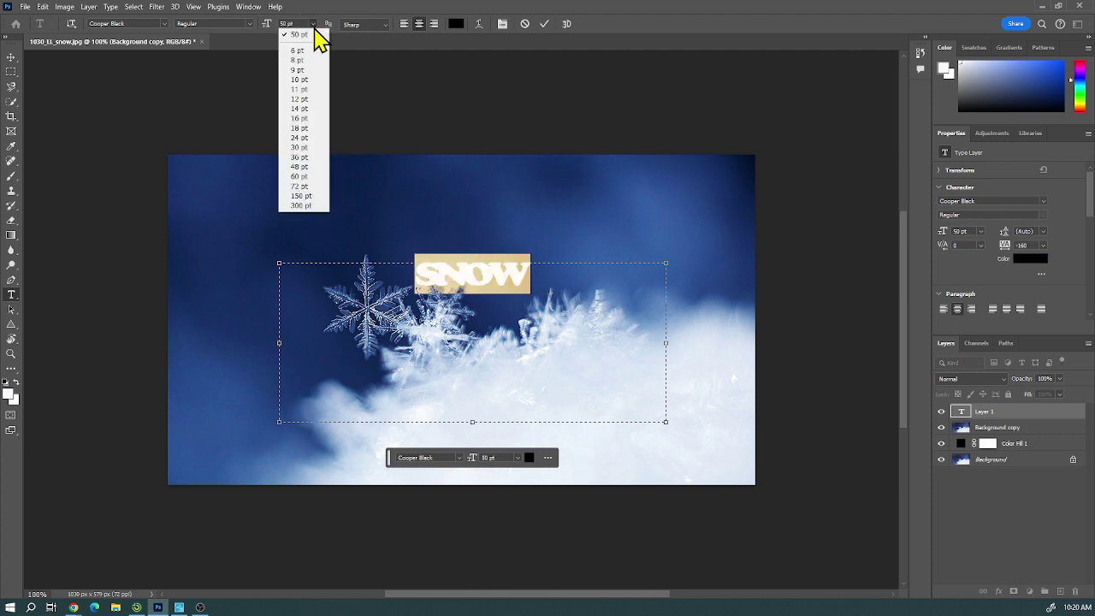
{"action": "left_click", "coordinate": [305, 177]}
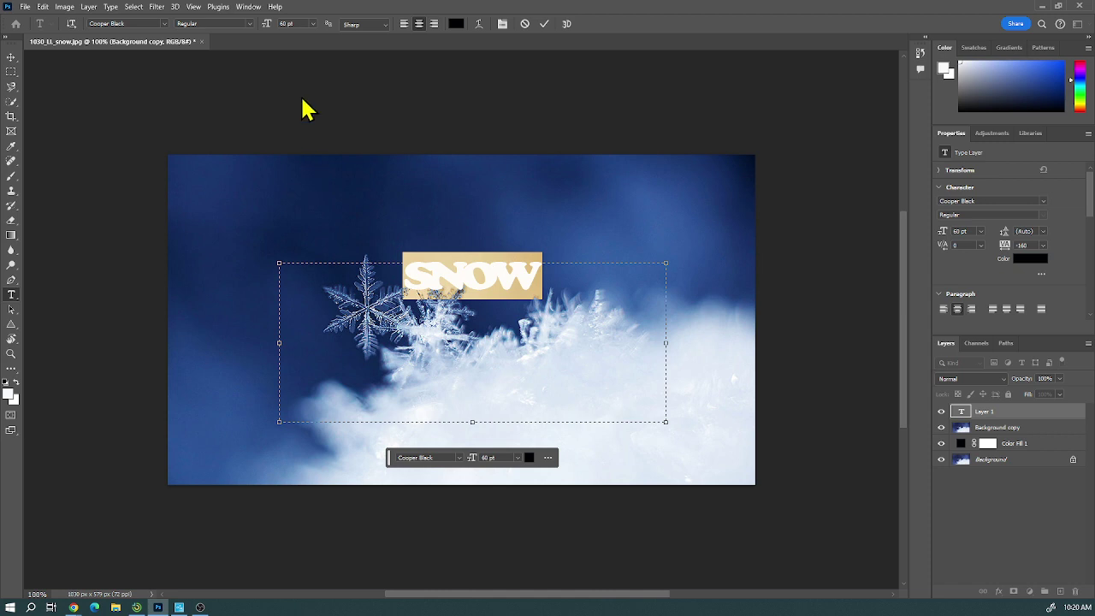
{"action": "left_click", "coordinate": [314, 24]}
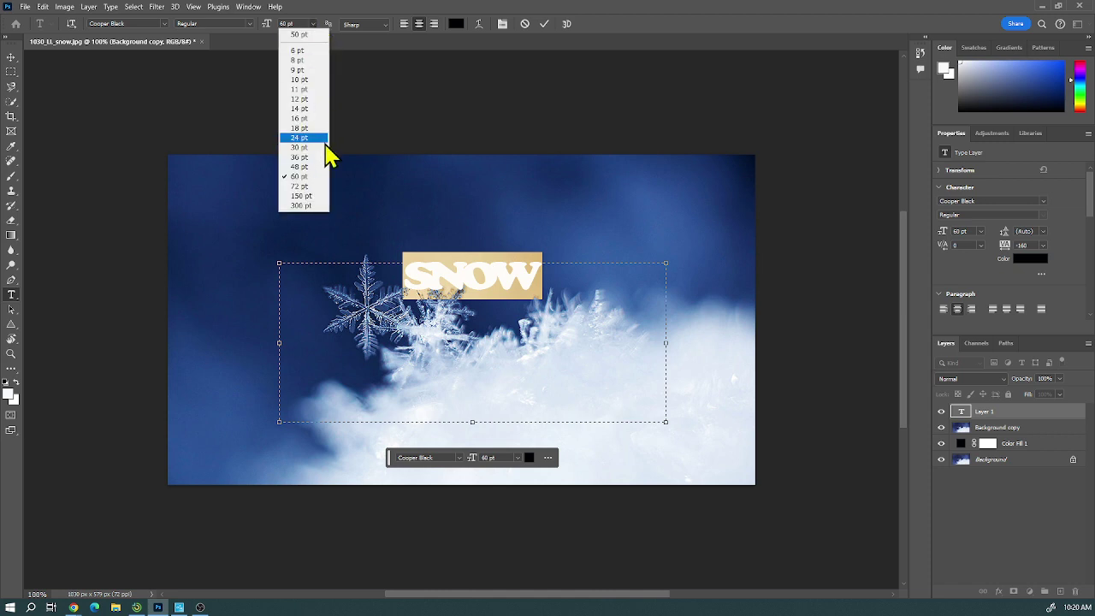
{"action": "left_click", "coordinate": [304, 196]}
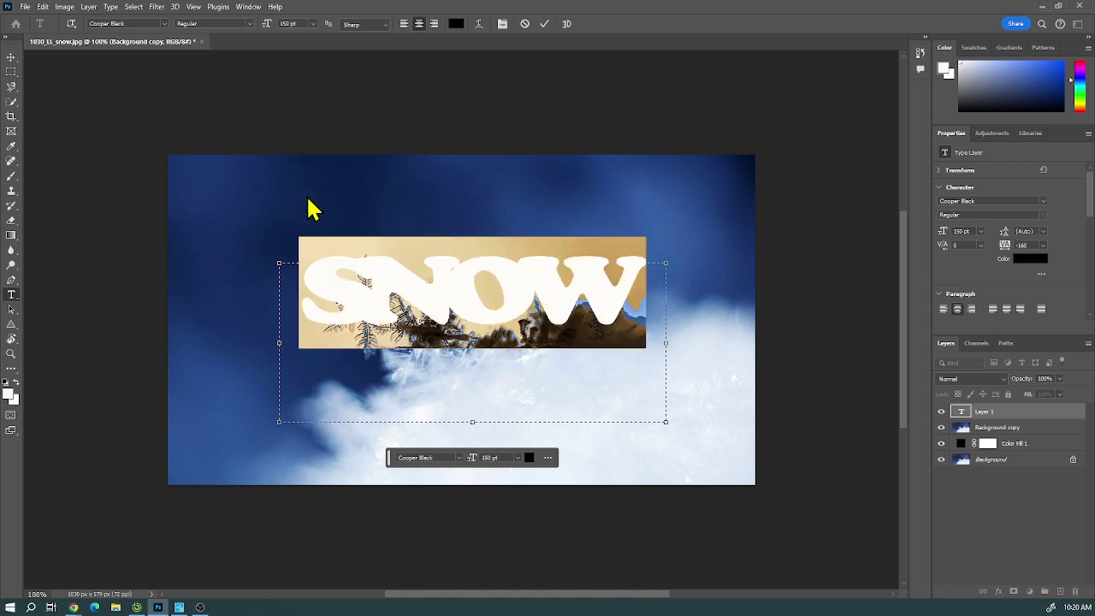
{"action": "left_click", "coordinate": [168, 25]}
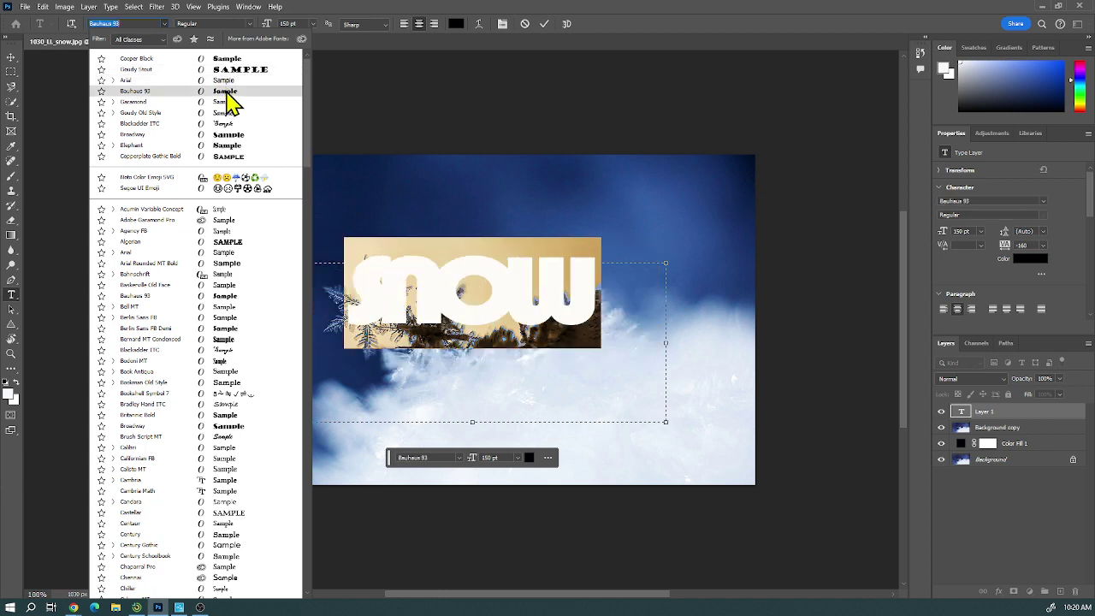
{"action": "left_click", "coordinate": [226, 91]}
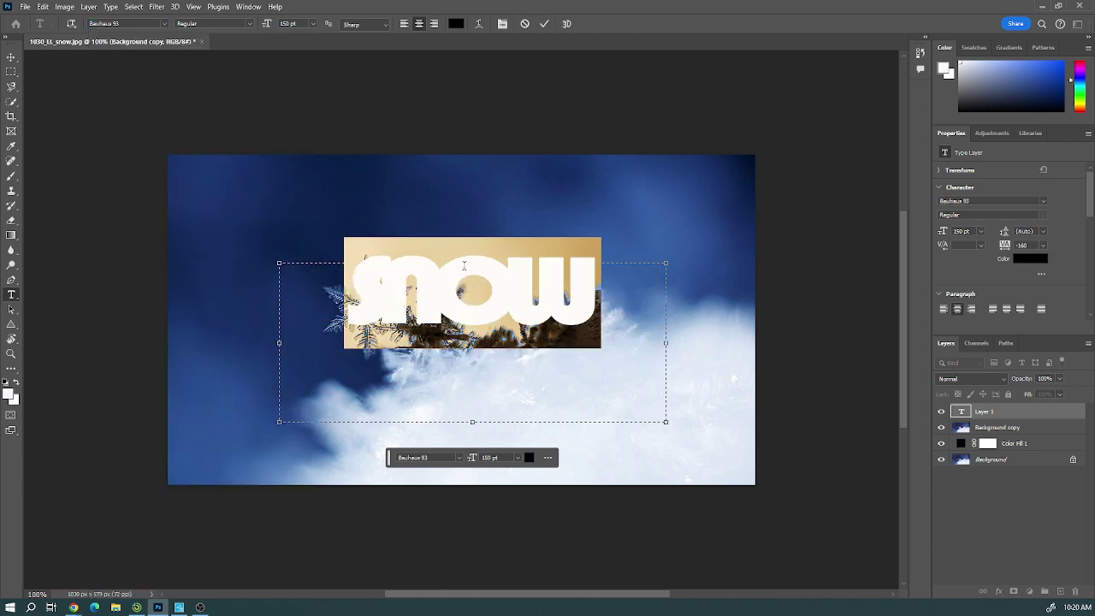
{"action": "left_click", "coordinate": [11, 56]}
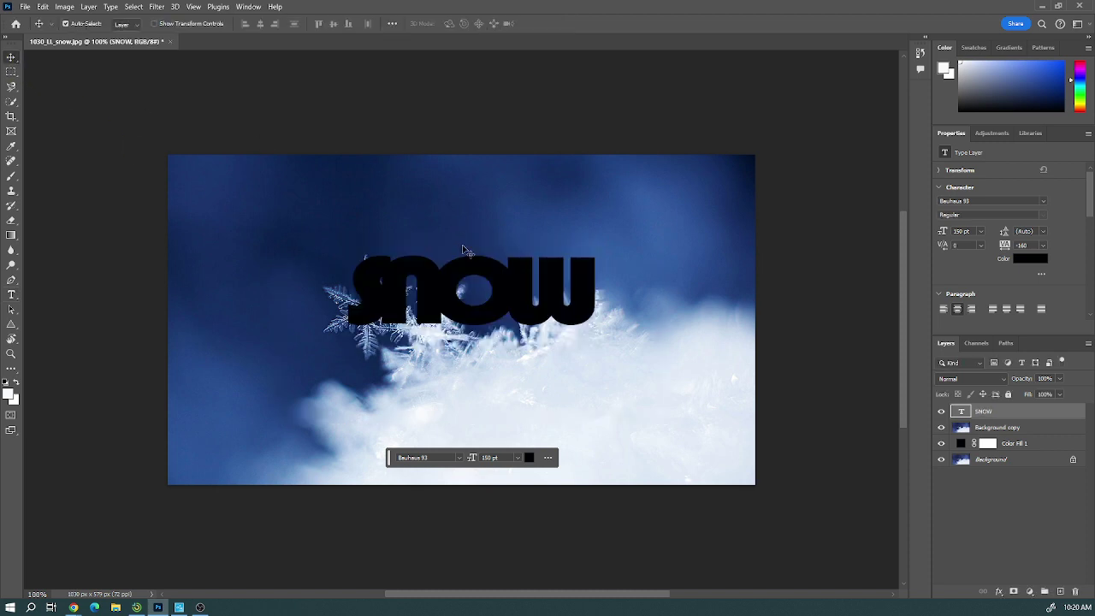
Move SNOW lower on the canvas and stack Background copy above the SNOW layer.
{"action": "left_click_drag", "start_coordinate": [471, 272], "coordinate": [478, 336]}
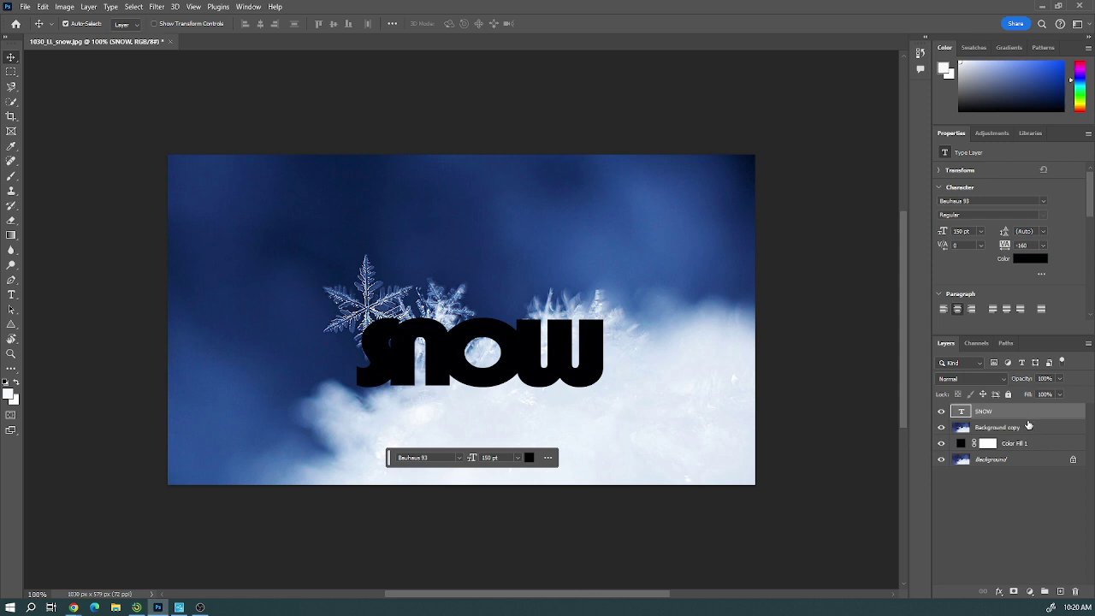
{"action": "left_click", "coordinate": [1028, 435]}
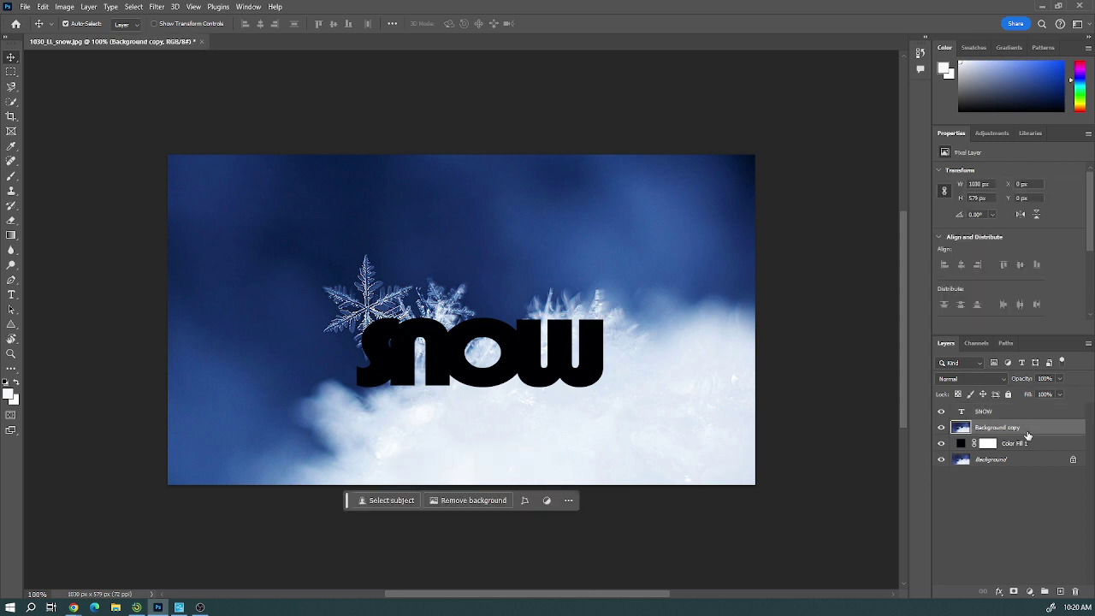
{"action": "left_click_drag", "start_coordinate": [1028, 435], "coordinate": [981, 413]}
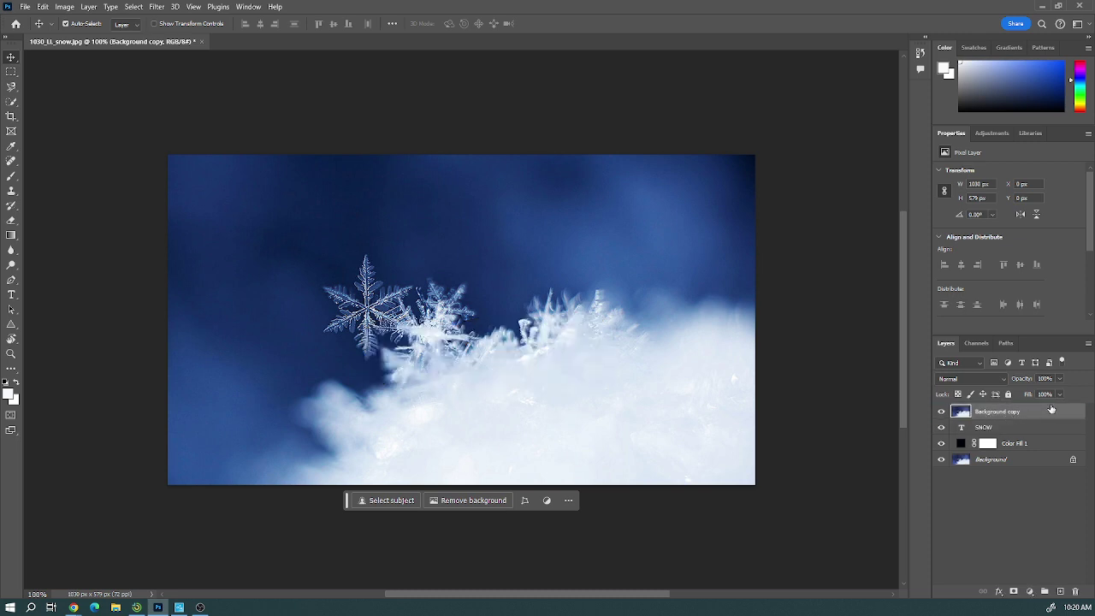
Create a clipping mask of Background copy onto SNOW, undoing an accidental move.
{"action": "left_click", "coordinate": [1088, 344]}
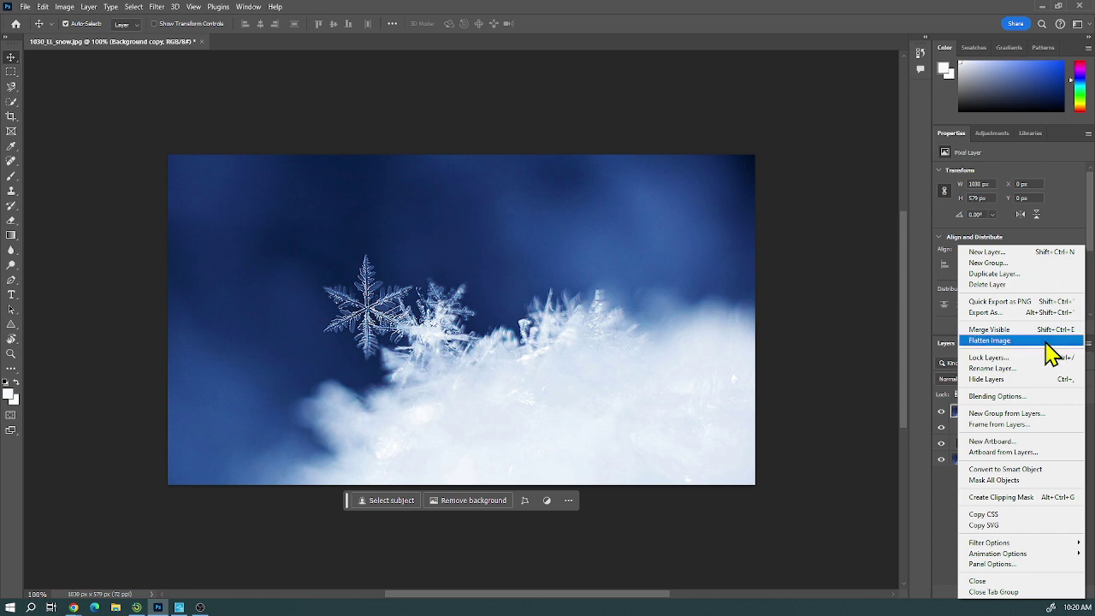
{"action": "left_click", "coordinate": [999, 499]}
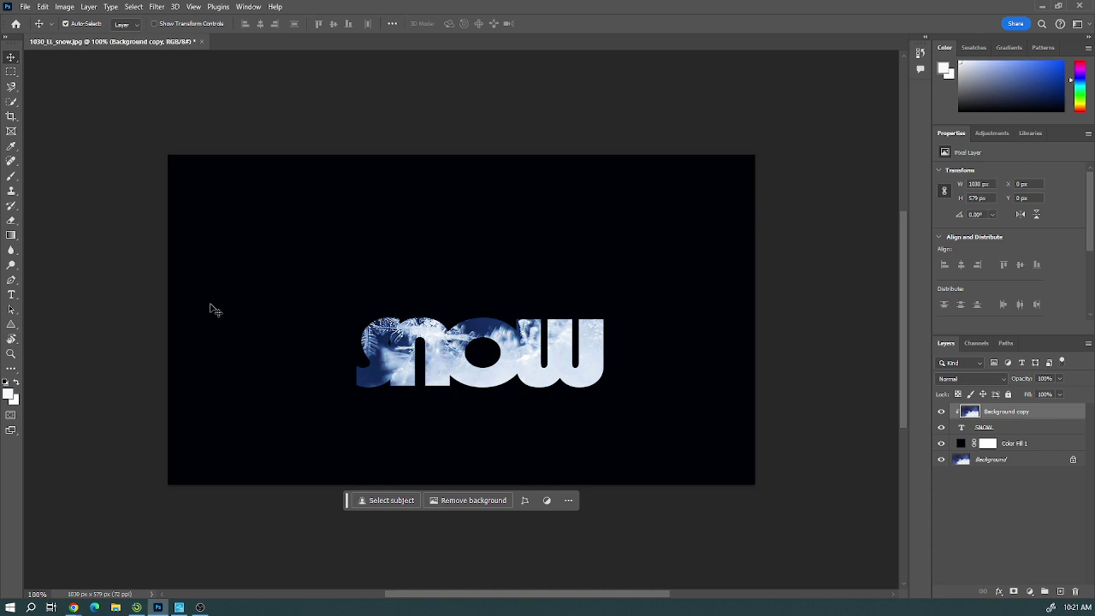
{"action": "left_click", "coordinate": [12, 59]}
{"action": "left_click_drag", "start_coordinate": [358, 310], "coordinate": [513, 376]}
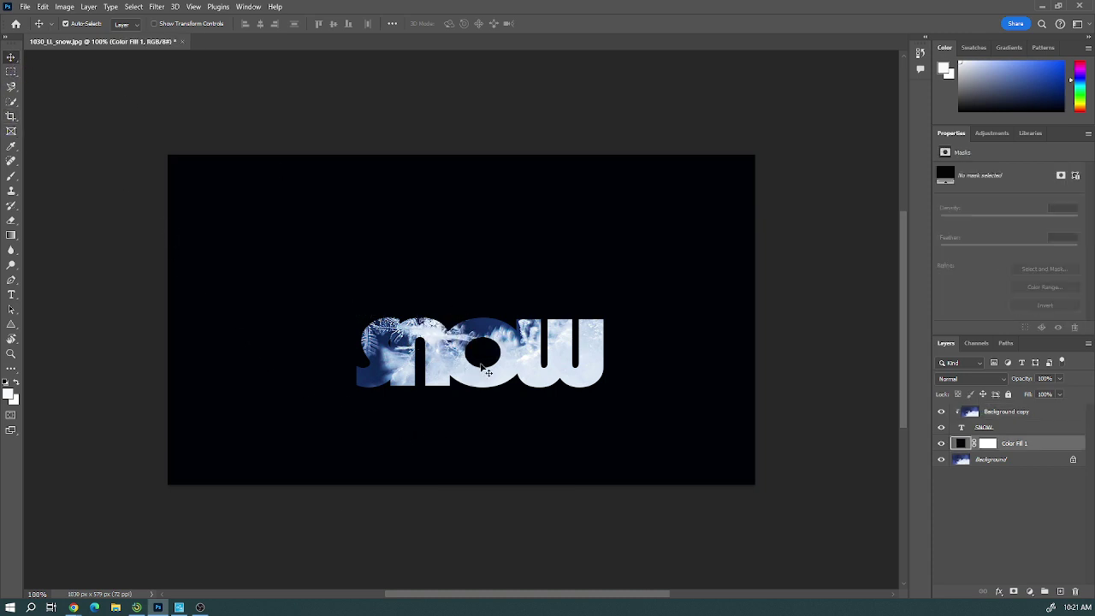
{"action": "key", "text": "ctrl+z"}
Select the SNOW, Background copy and Color Fill 1 layers in turn.
{"action": "left_click", "coordinate": [1006, 431]}
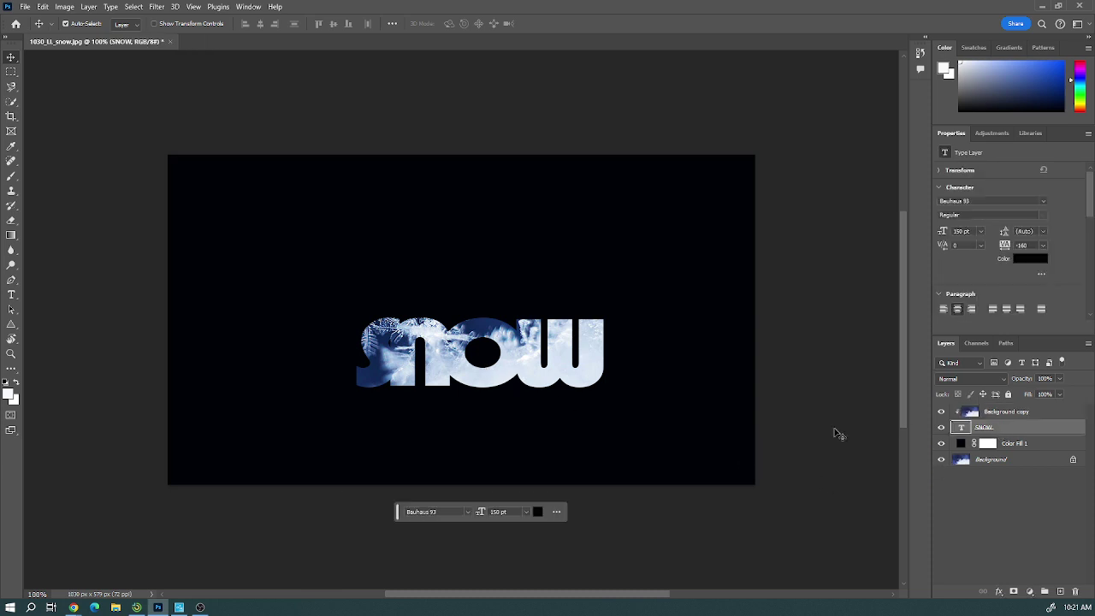
{"action": "left_click", "coordinate": [389, 351]}
{"action": "left_click", "coordinate": [368, 318]}
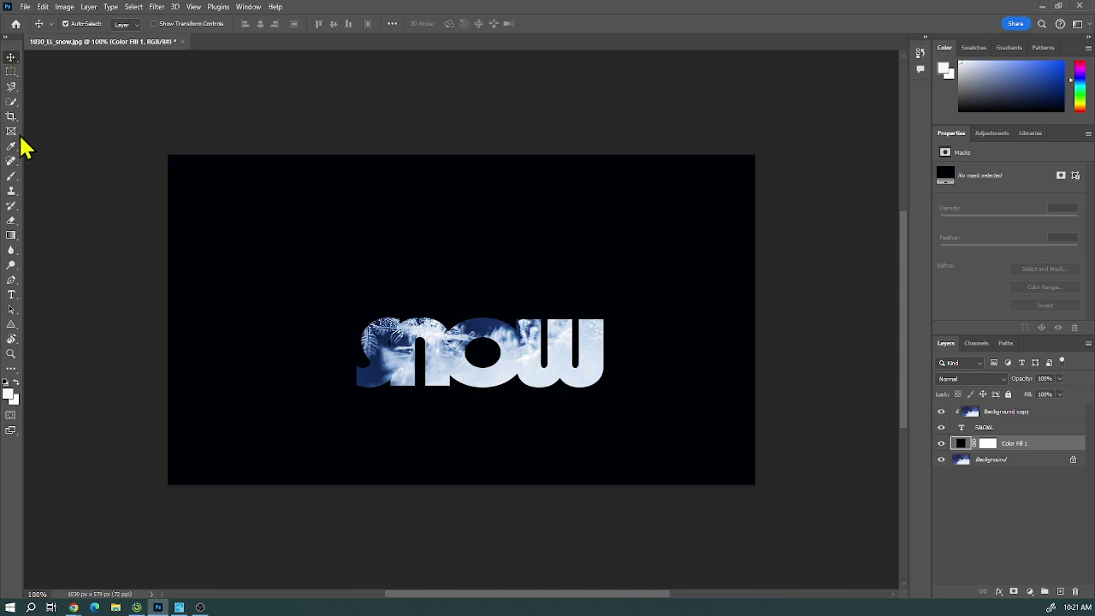
{"action": "left_click", "coordinate": [11, 294]}
Resize SNOW to 300 pt and widen its text box toward both canvas edges.
{"action": "left_click", "coordinate": [509, 355]}
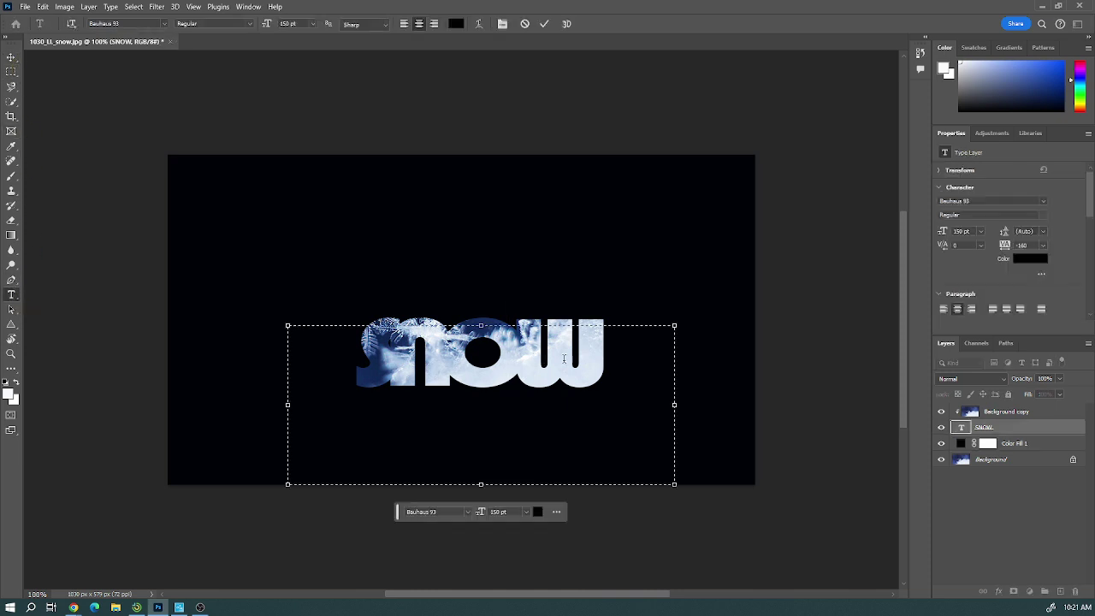
{"action": "mouse_move", "coordinate": [288, 325]}
{"action": "left_mouse_down"}
{"action": "mouse_move", "coordinate": [245, 254]}
{"action": "mouse_move", "coordinate": [283, 319]}
{"action": "left_mouse_up"}
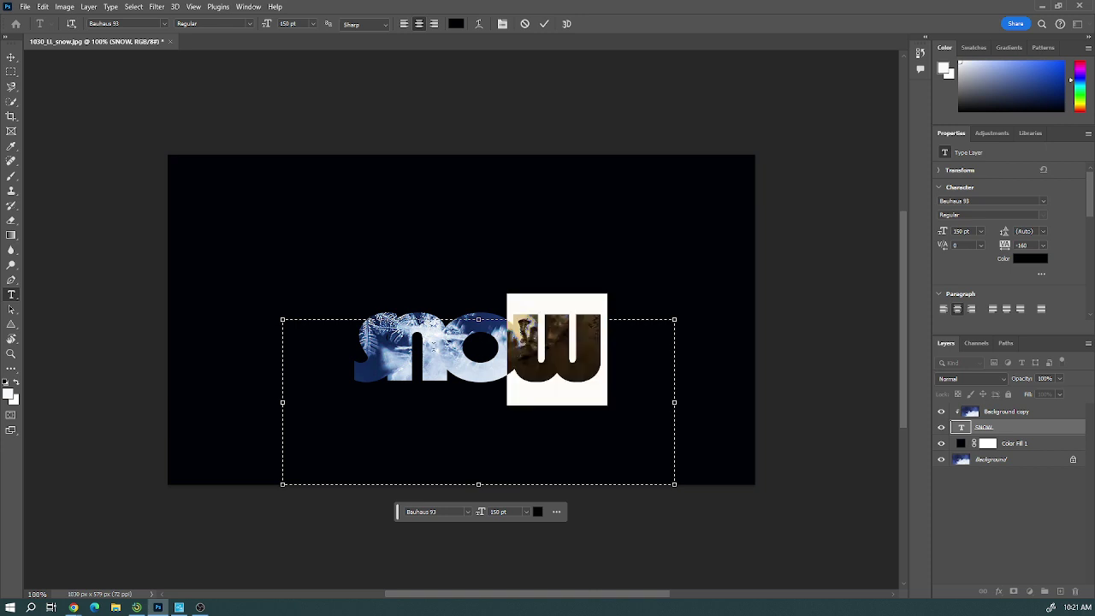
{"action": "left_click", "coordinate": [313, 24]}
{"action": "left_click", "coordinate": [295, 205]}
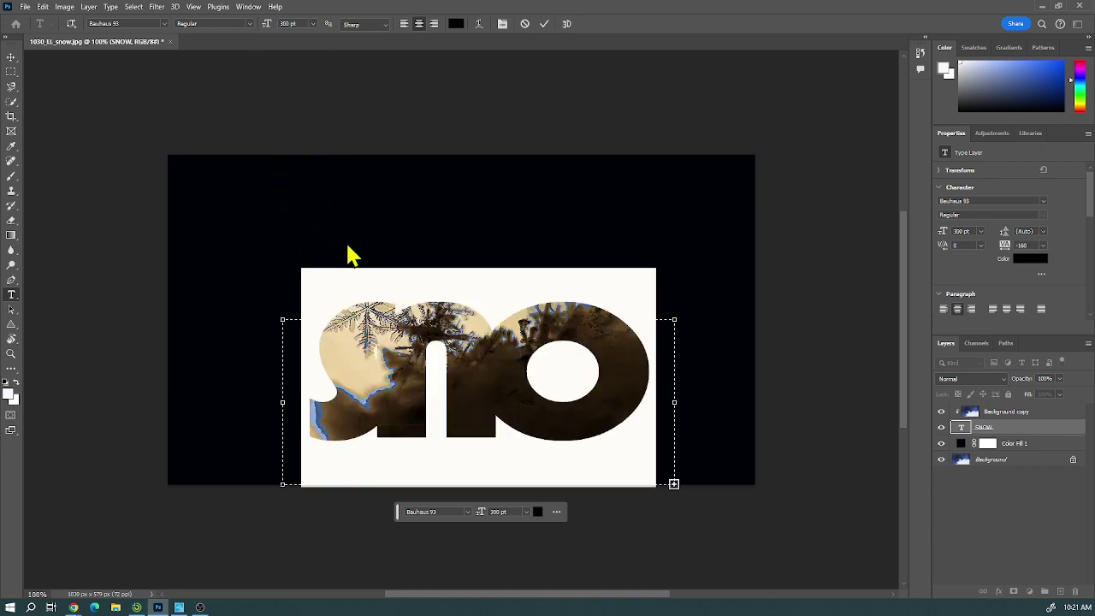
{"action": "left_click_drag", "start_coordinate": [282, 404], "coordinate": [158, 402]}
{"action": "left_click_drag", "start_coordinate": [675, 402], "coordinate": [754, 402]}
{"action": "left_click", "coordinate": [812, 425]}
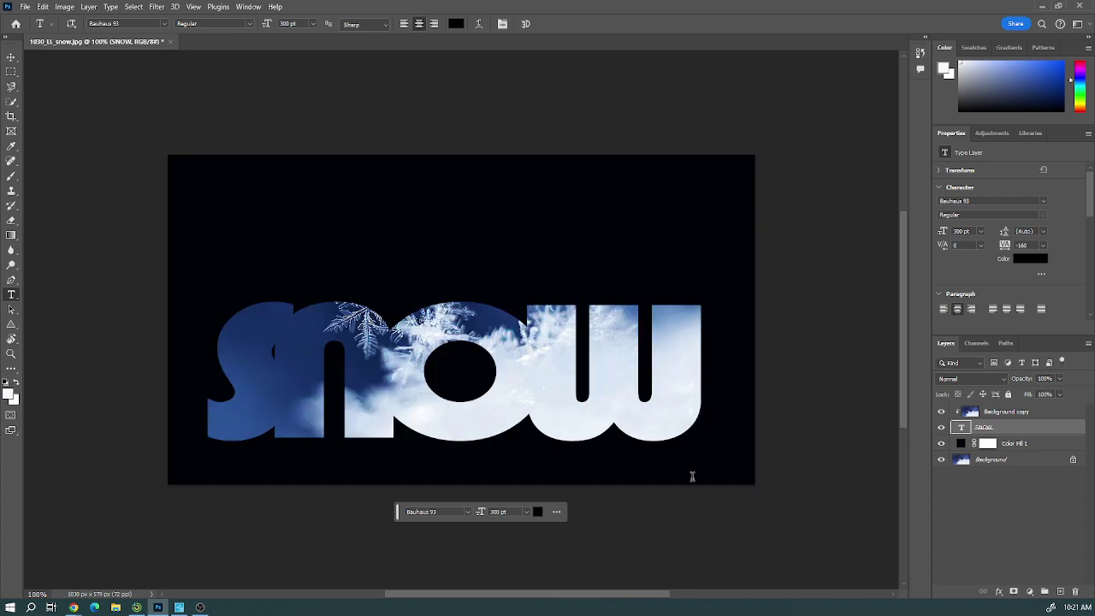
{"action": "left_click", "coordinate": [562, 393]}
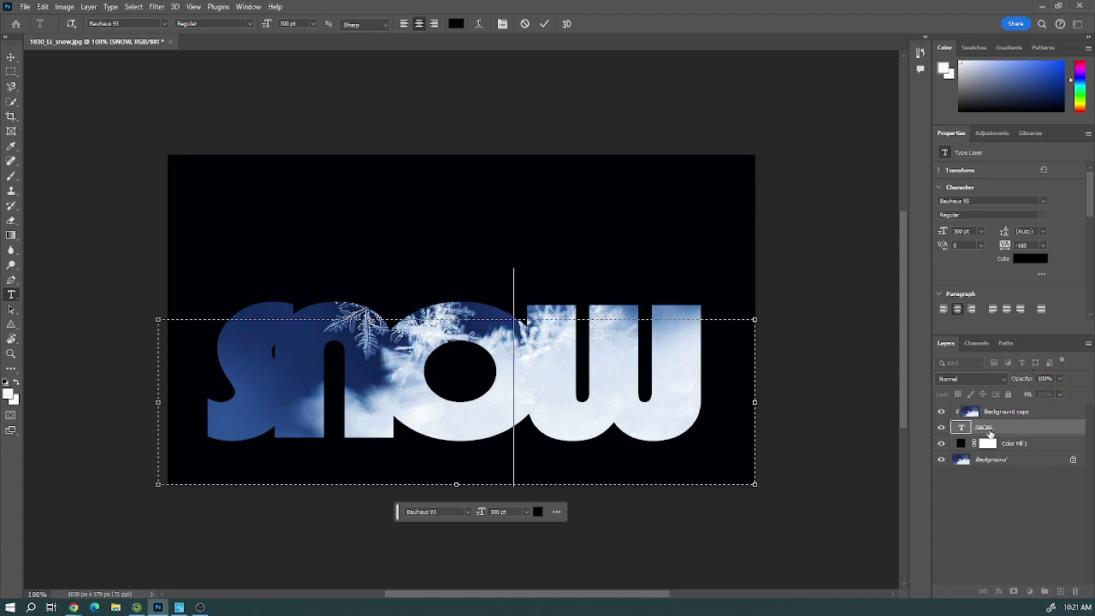